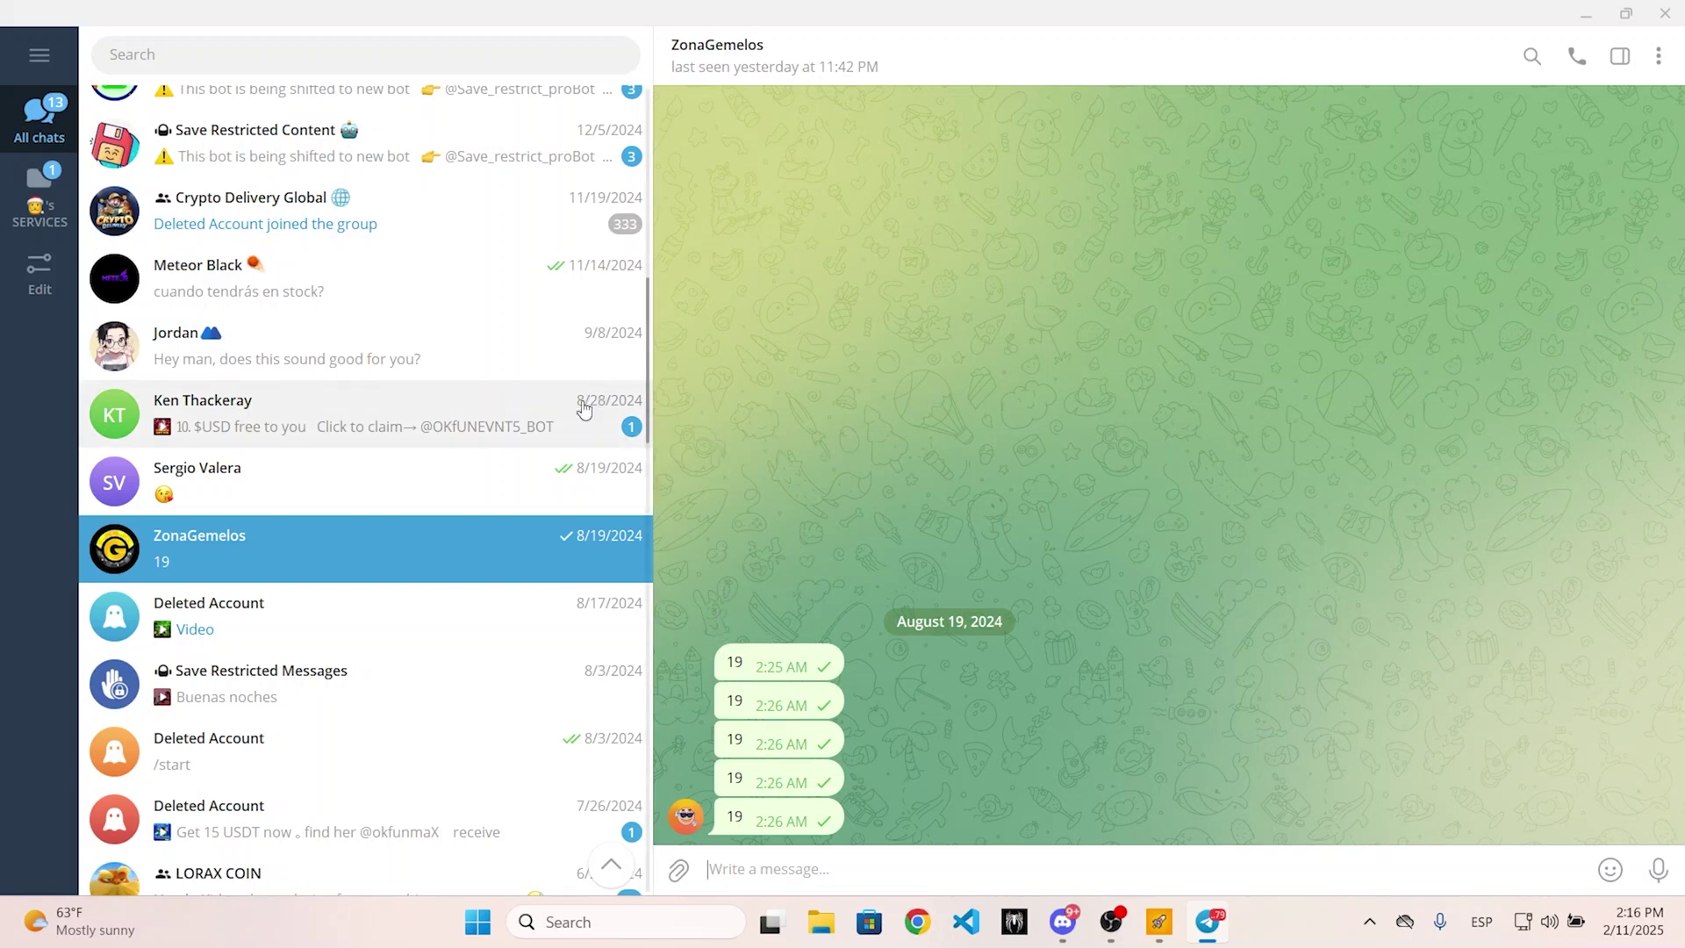
Navigate from the main menu to the Privacy and Security settings page
click(40, 57)
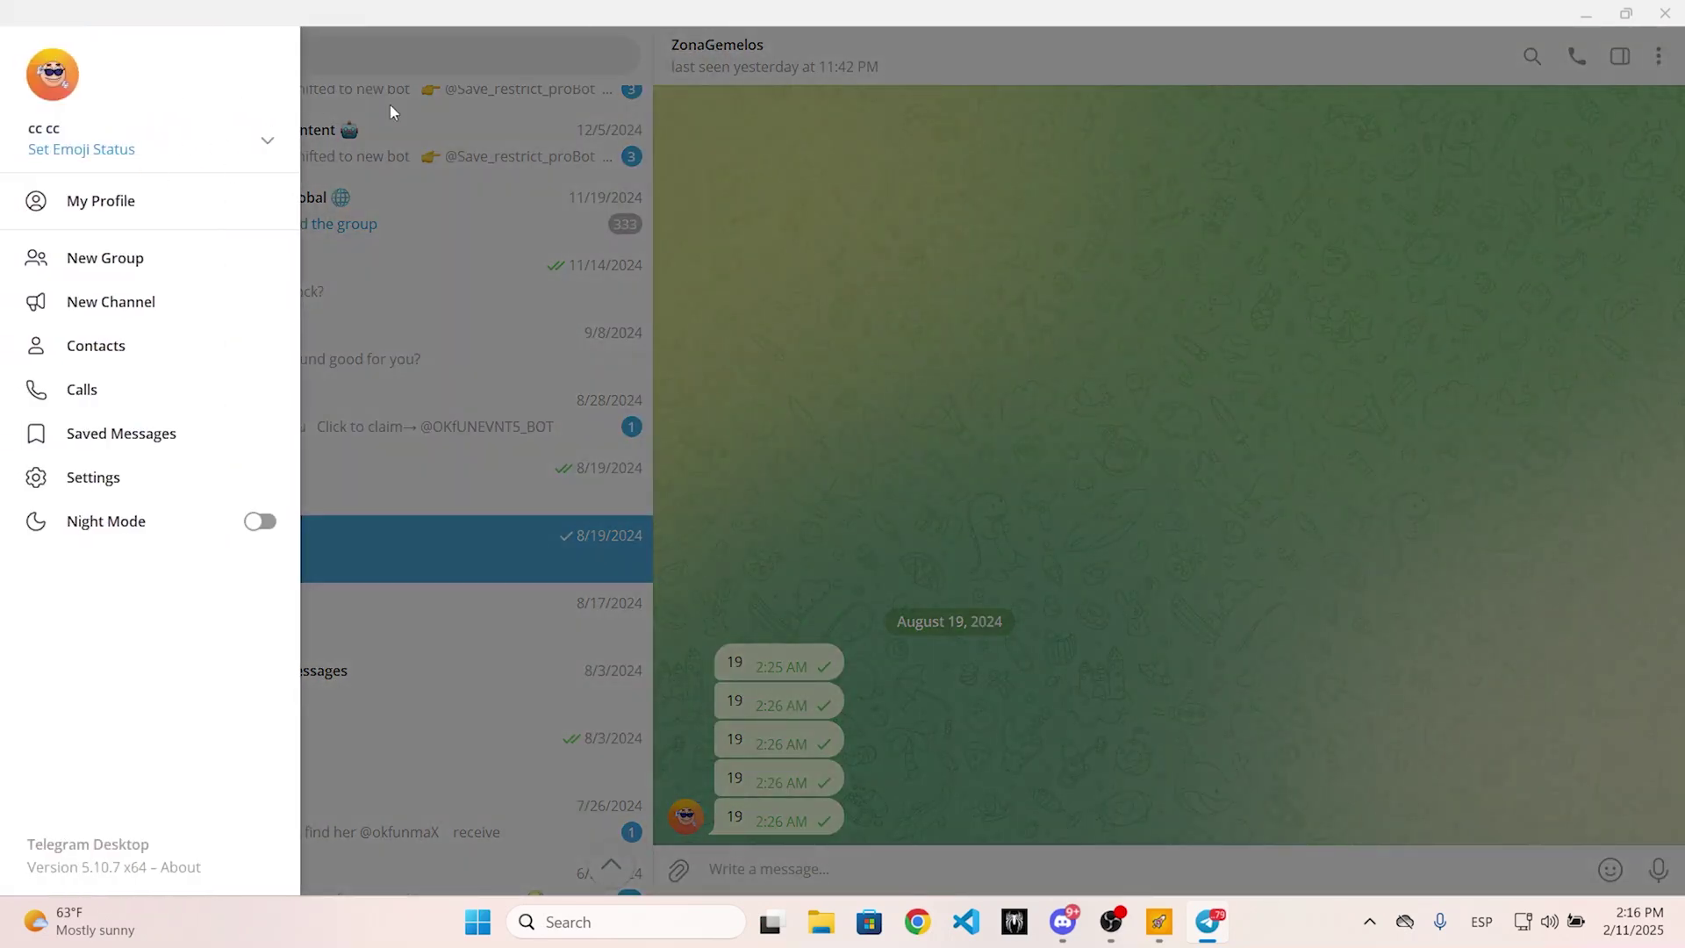
click(112, 491)
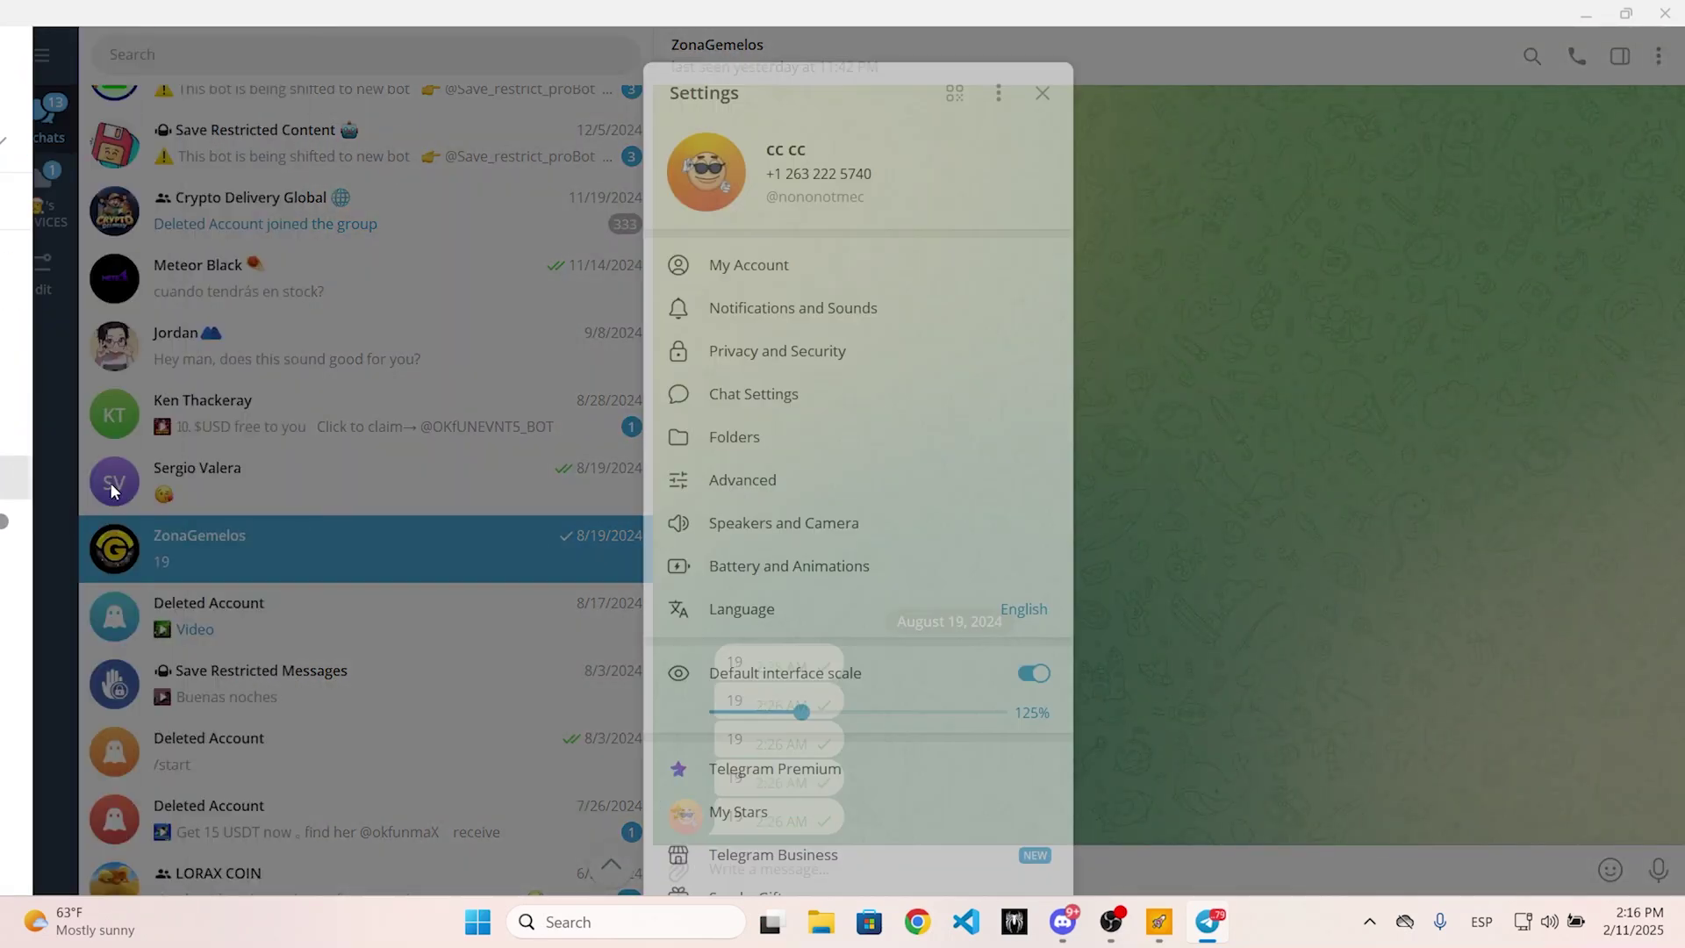
click(765, 370)
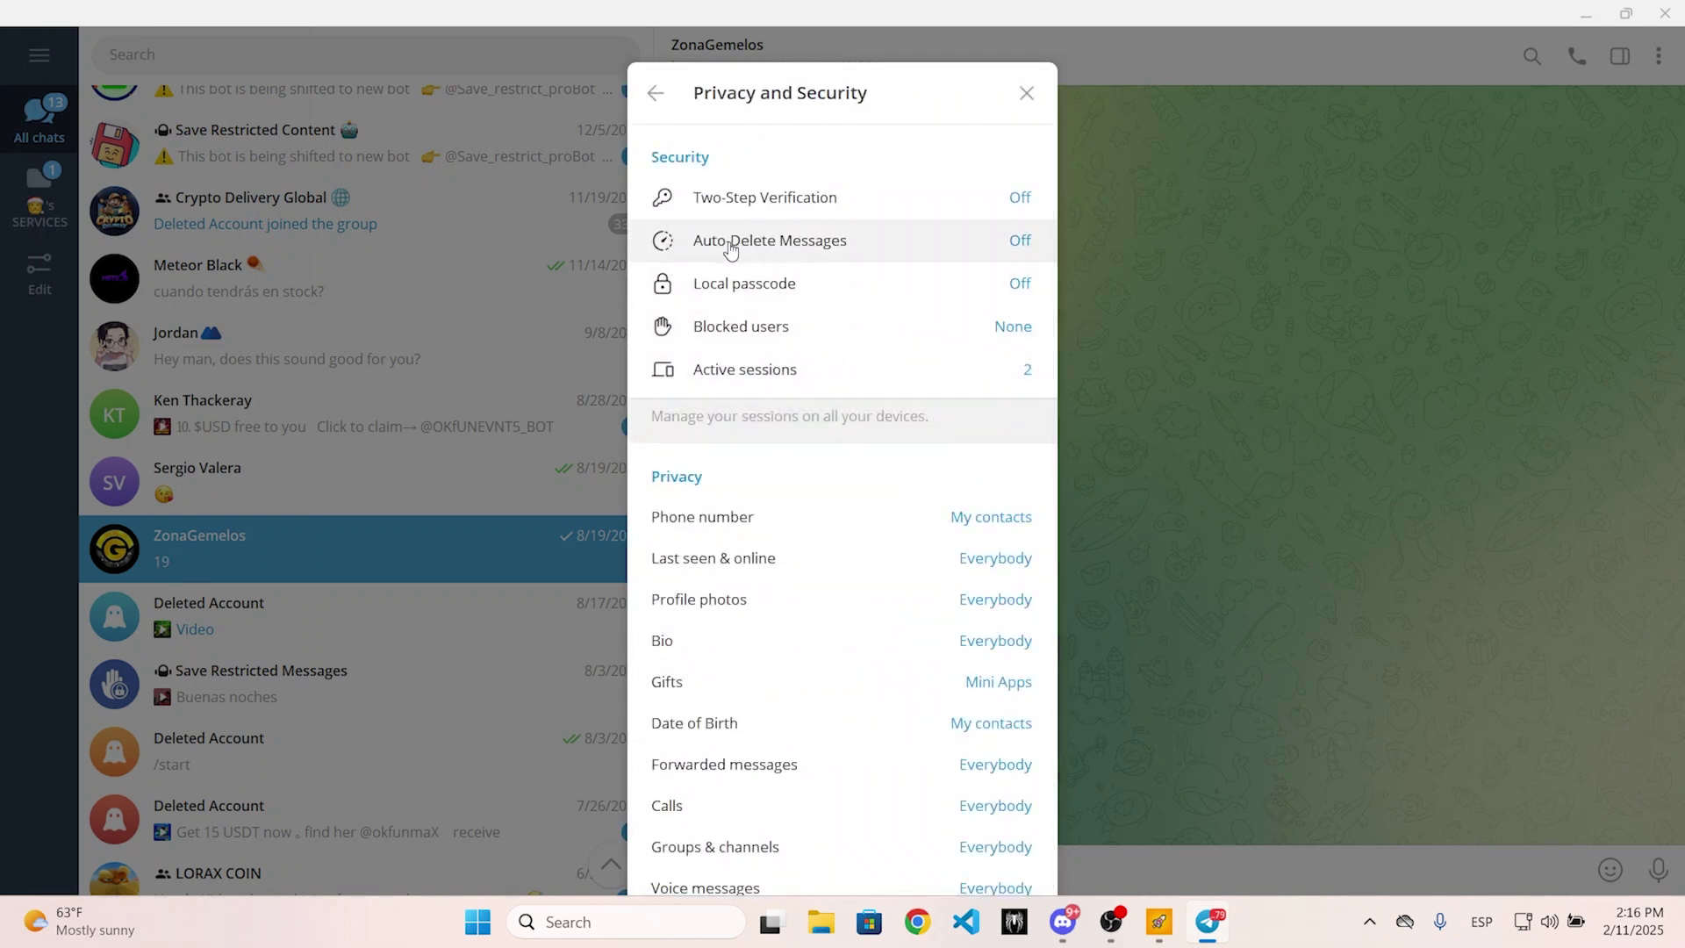
Try auto-delete periods of 1 day, 1 week and 1 month for new messages
click(1022, 249)
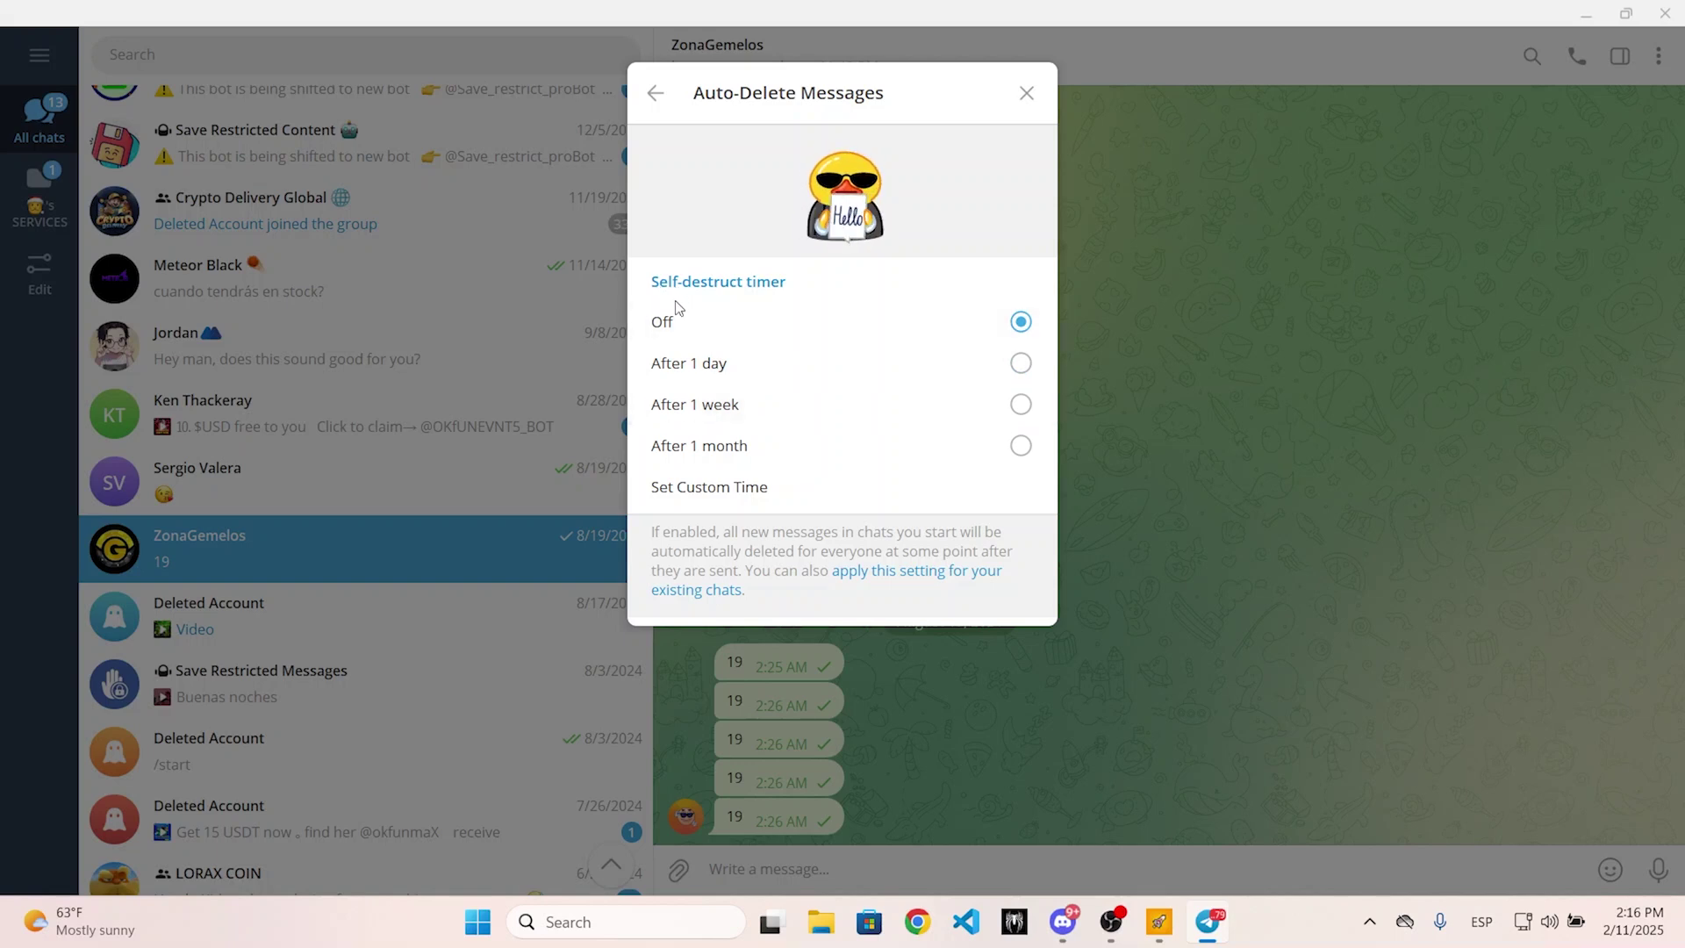
click(716, 368)
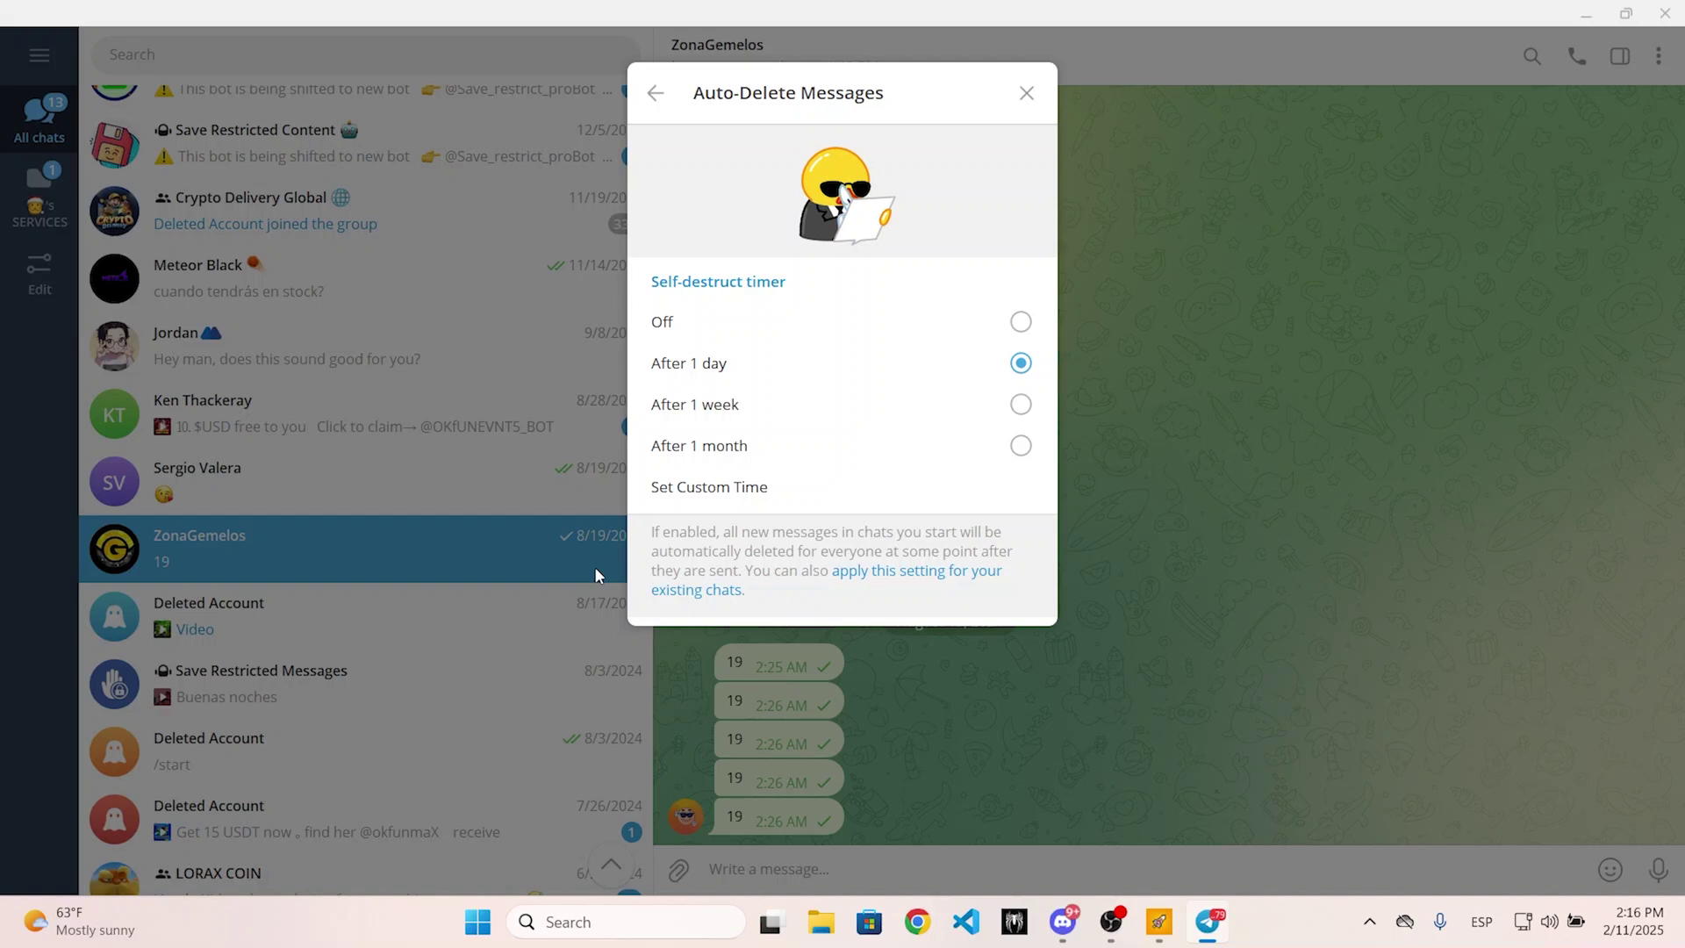
click(724, 411)
click(751, 448)
Cancel the custom period picker and set the auto-delete timer back to Off
click(745, 500)
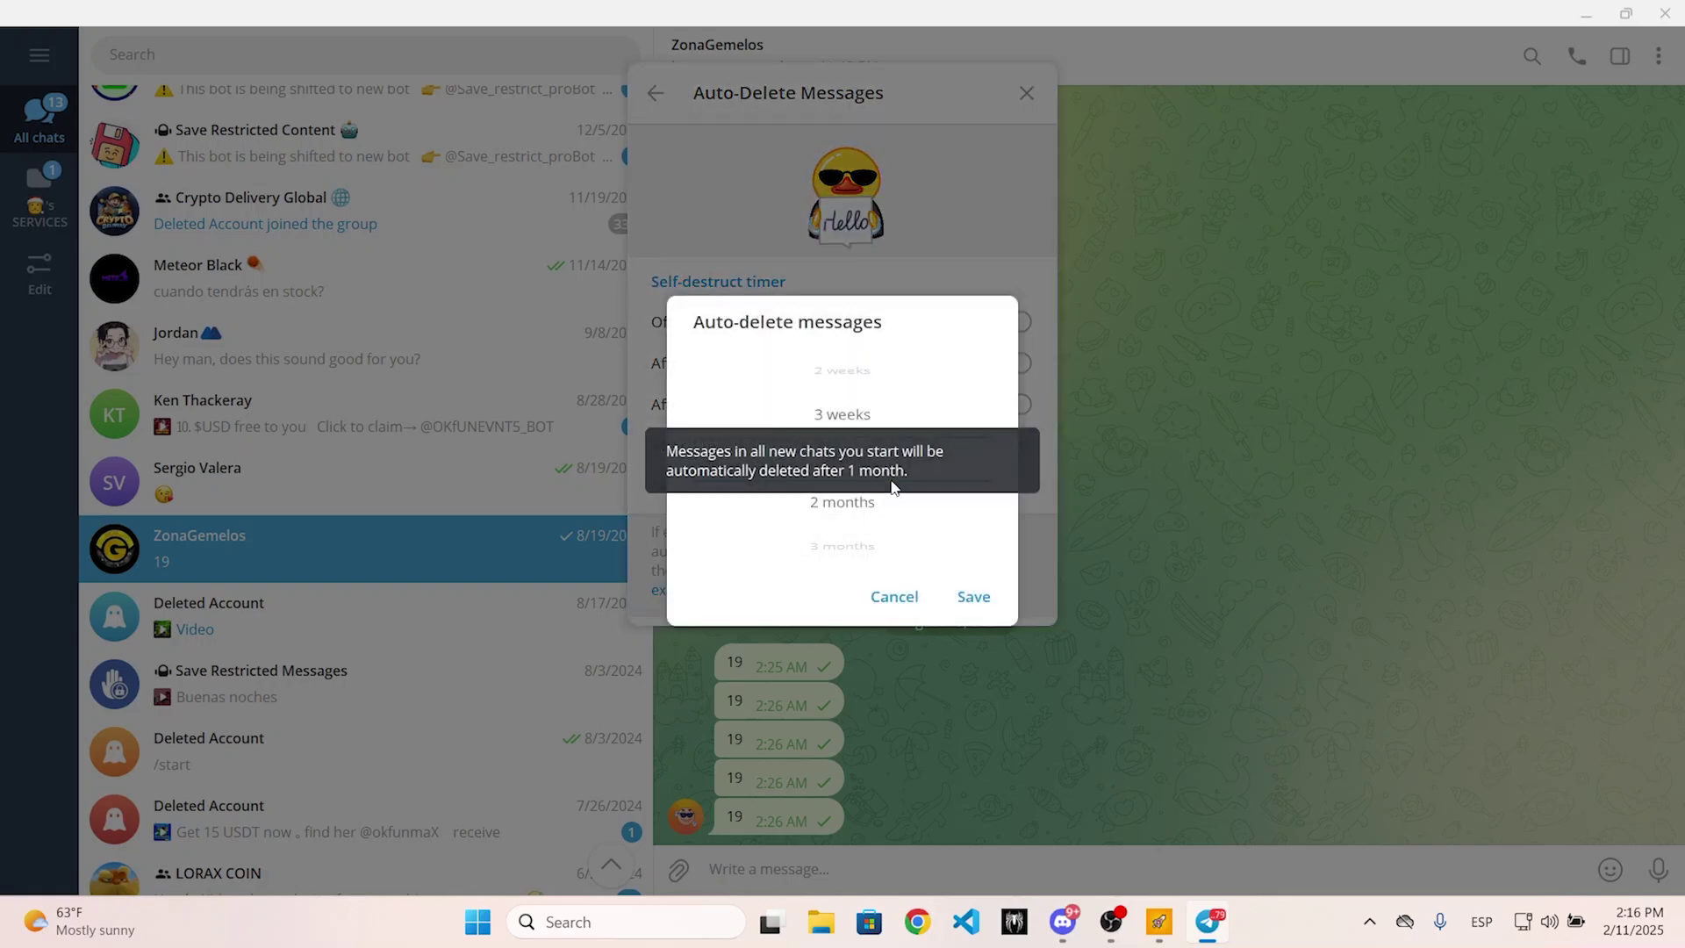
scroll(880, 550, up, 2)
click(894, 597)
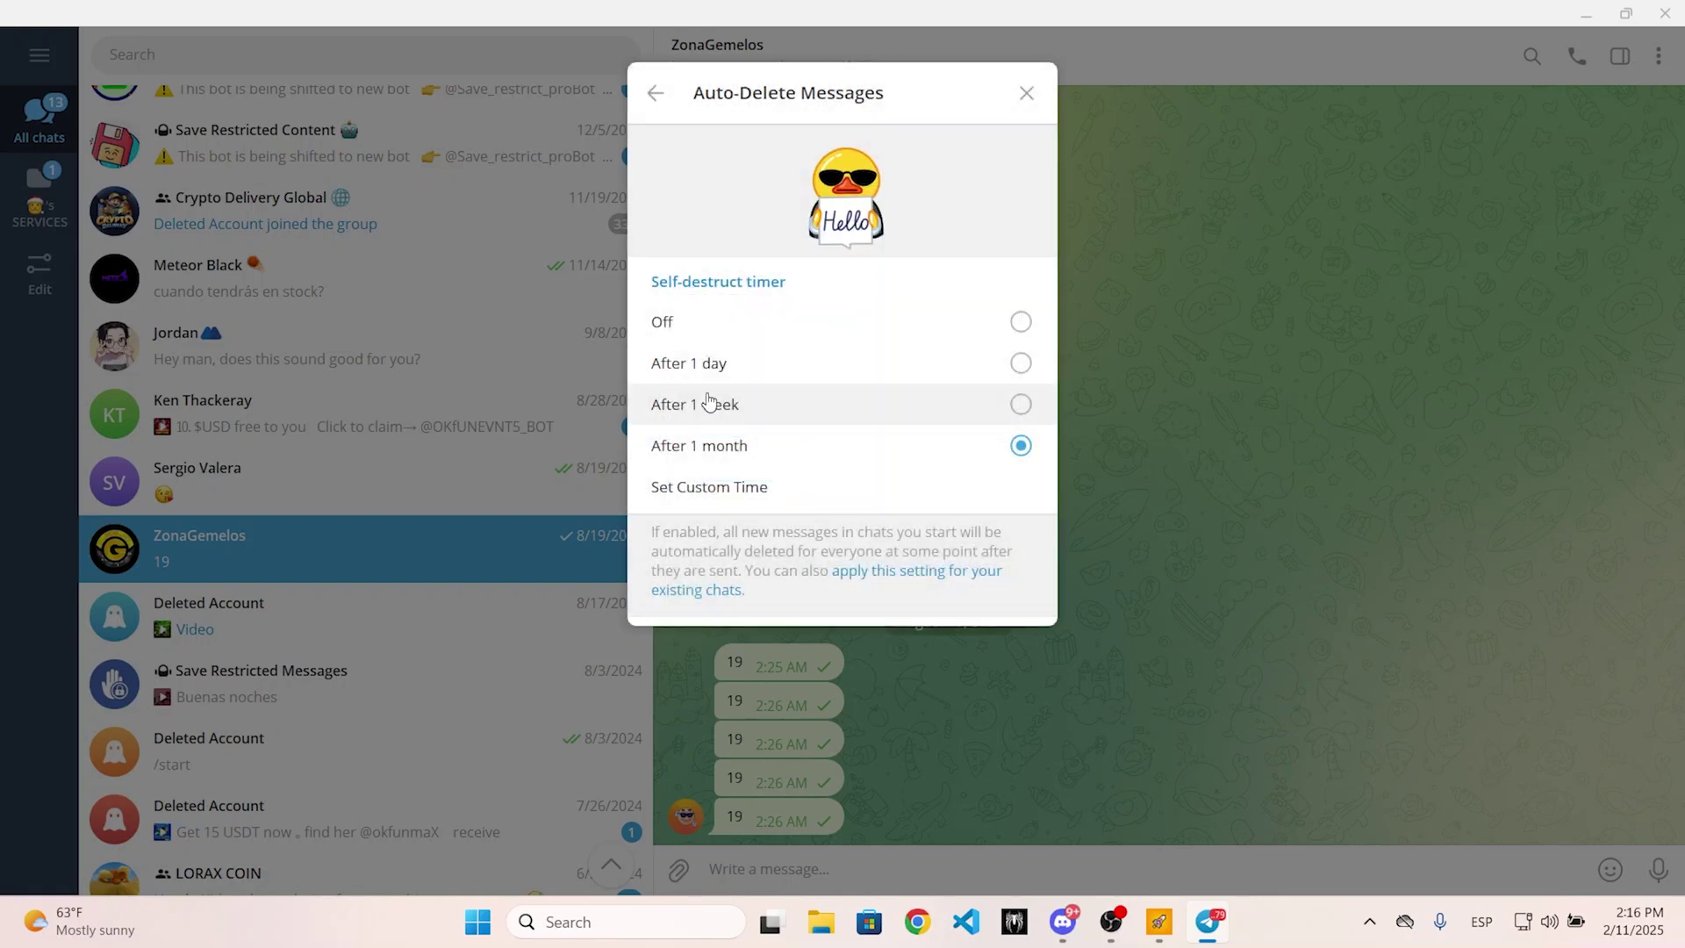
click(818, 329)
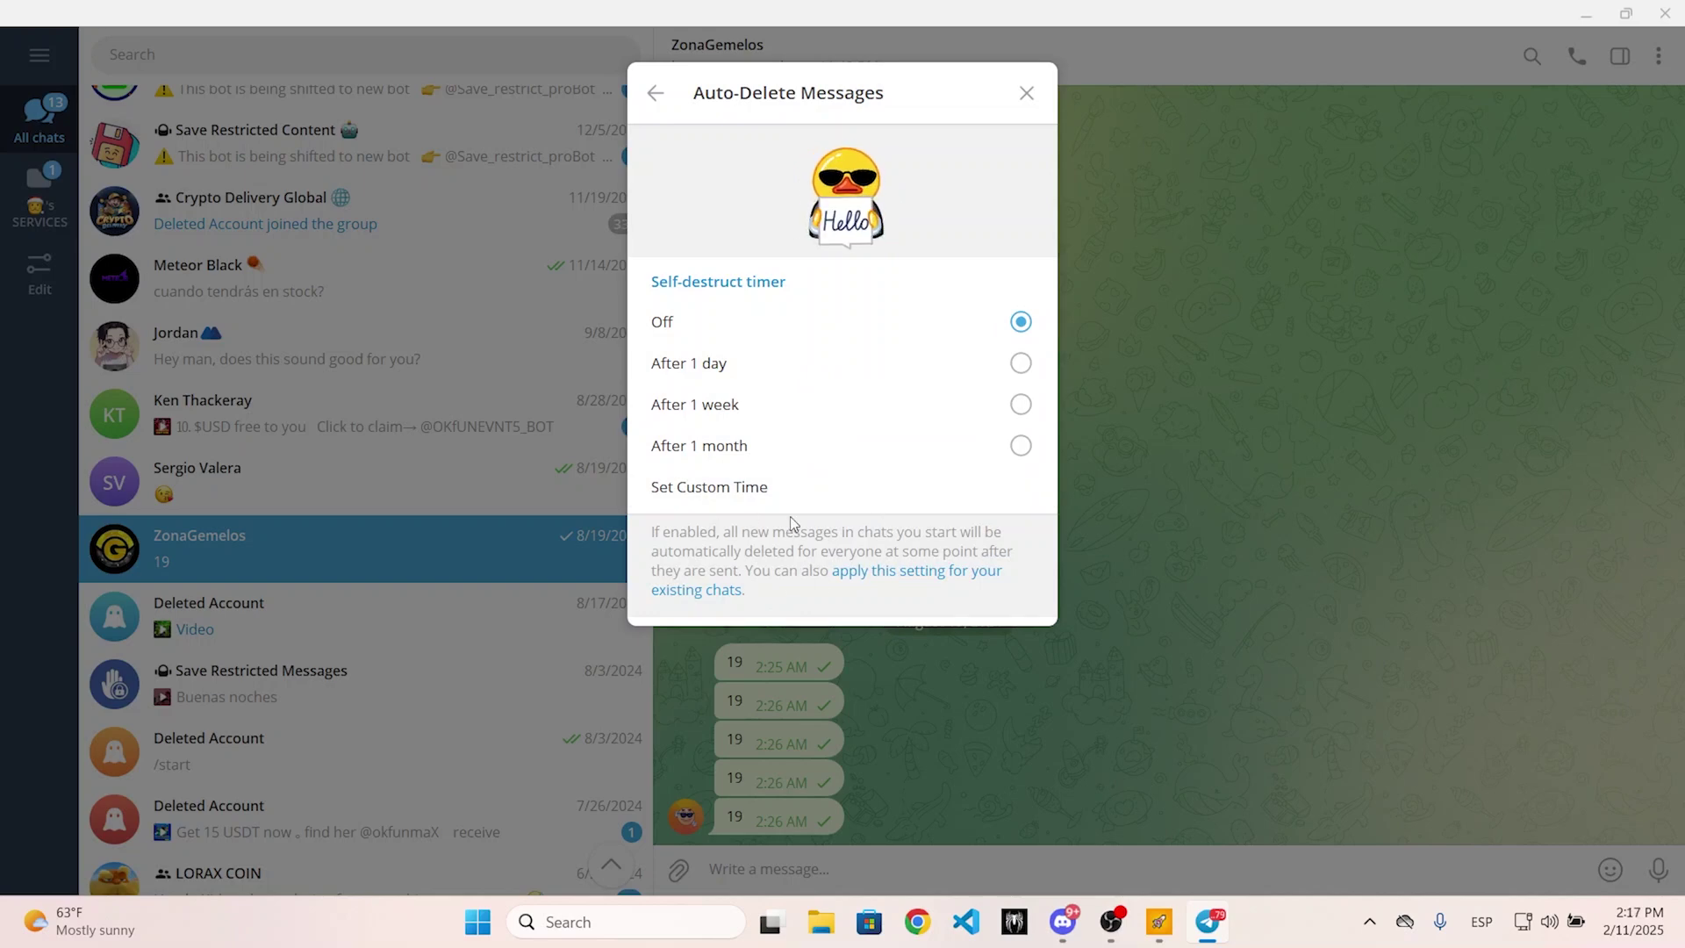
click(1025, 93)
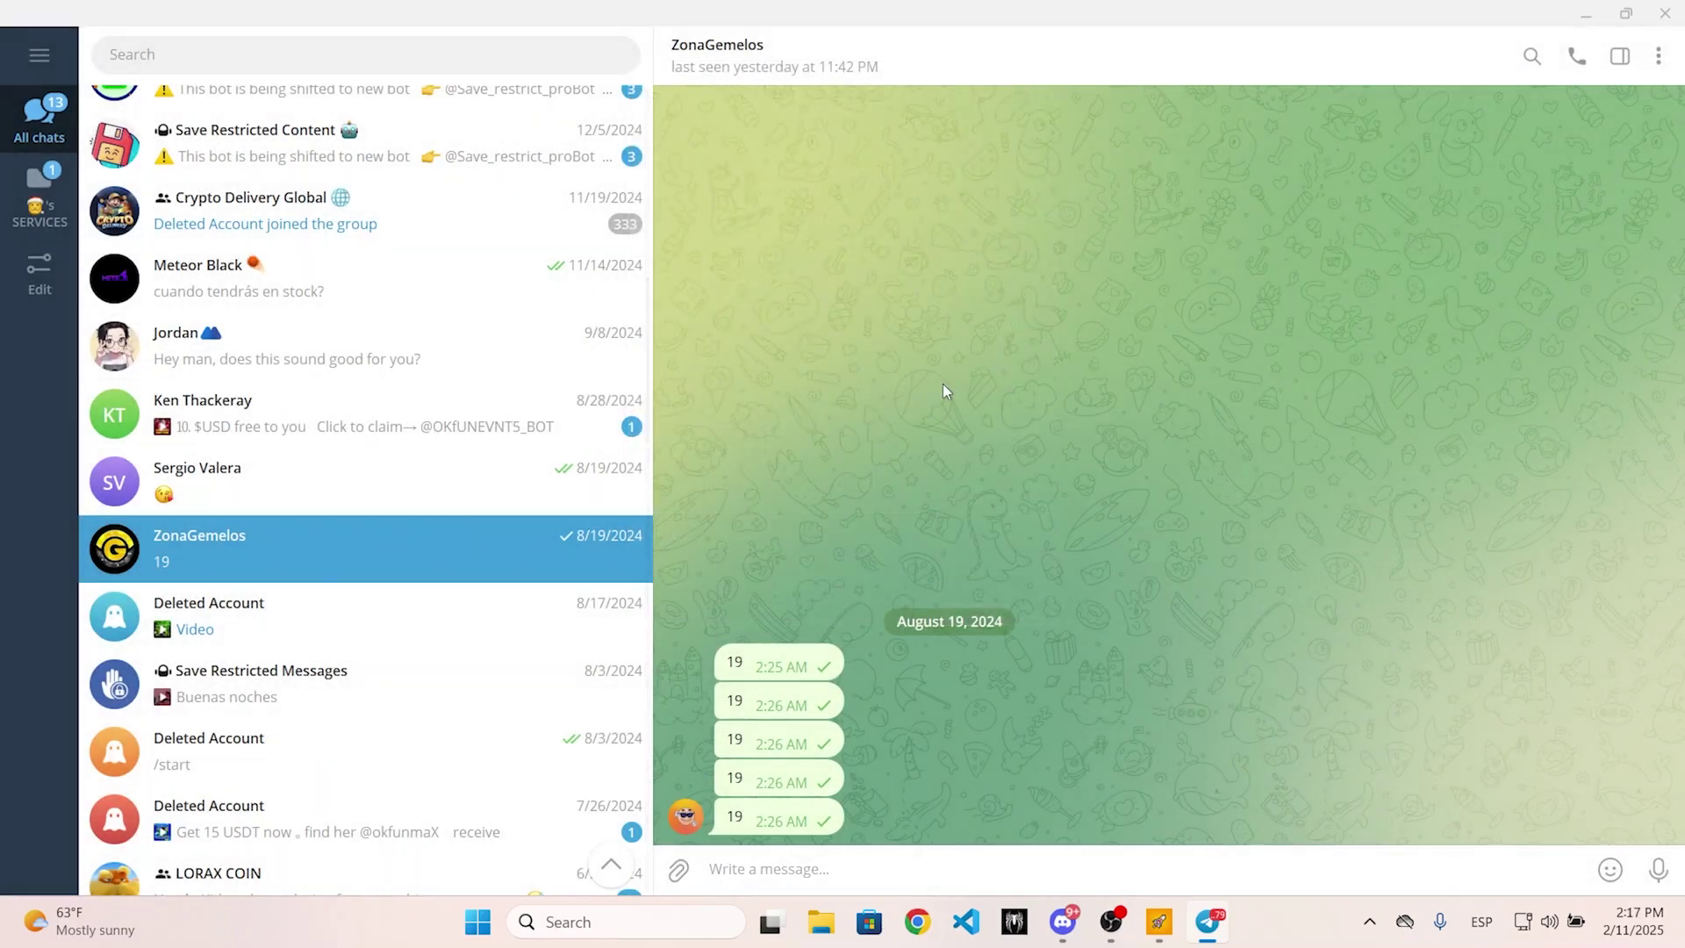
click(740, 66)
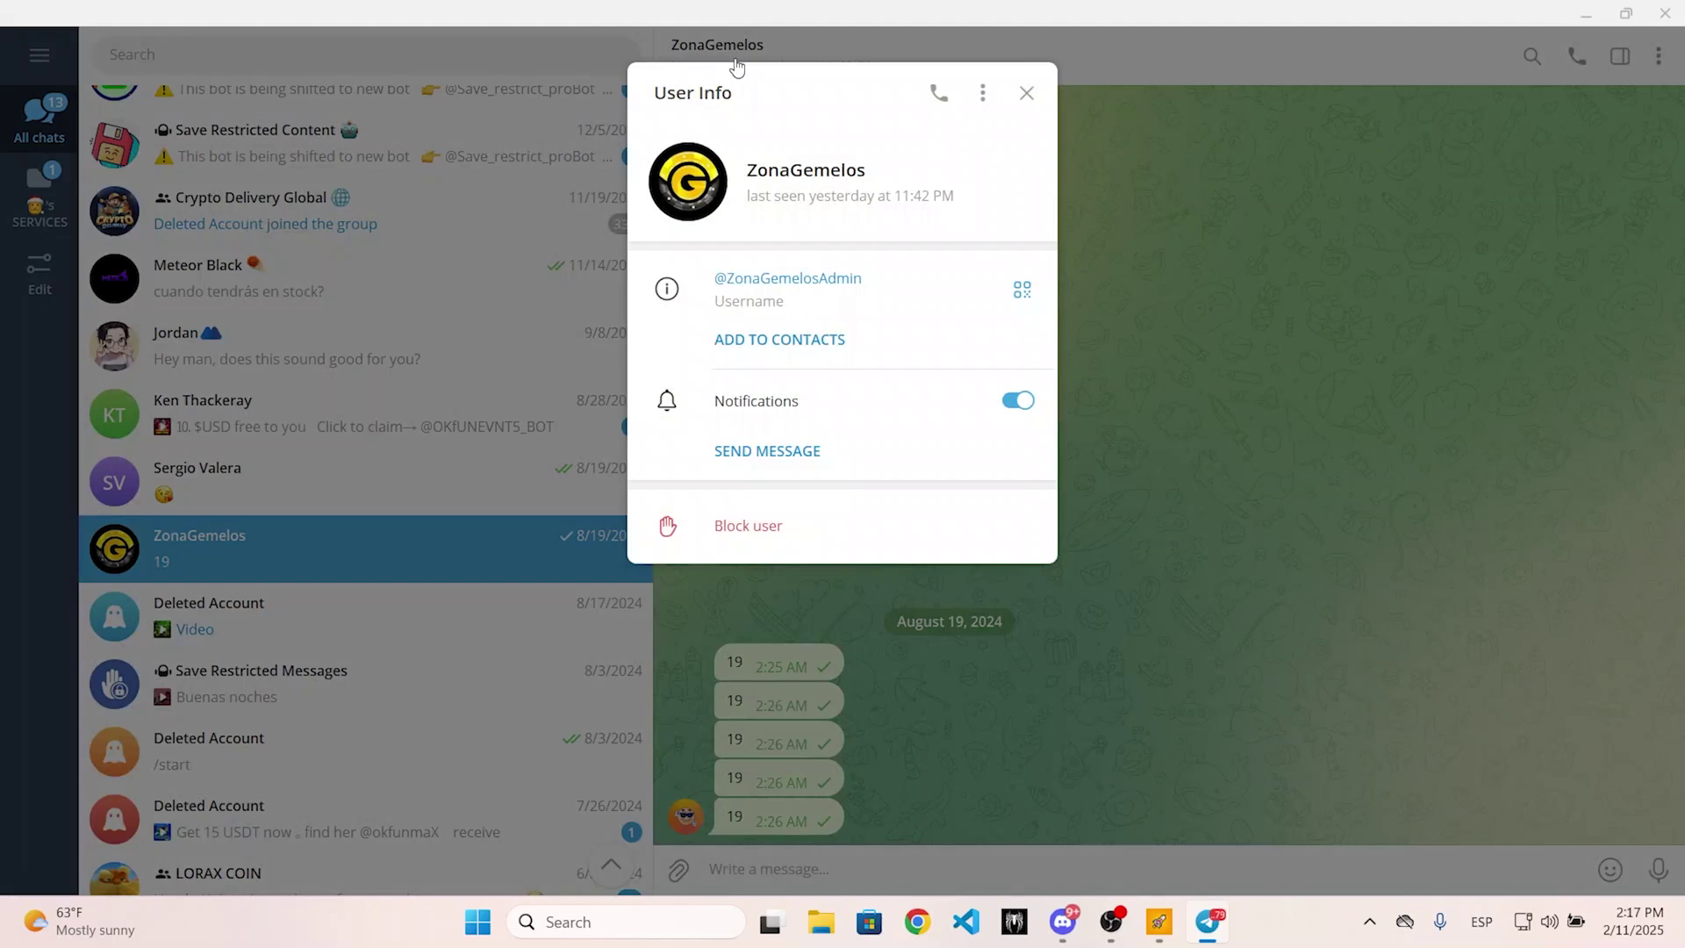
click(983, 96)
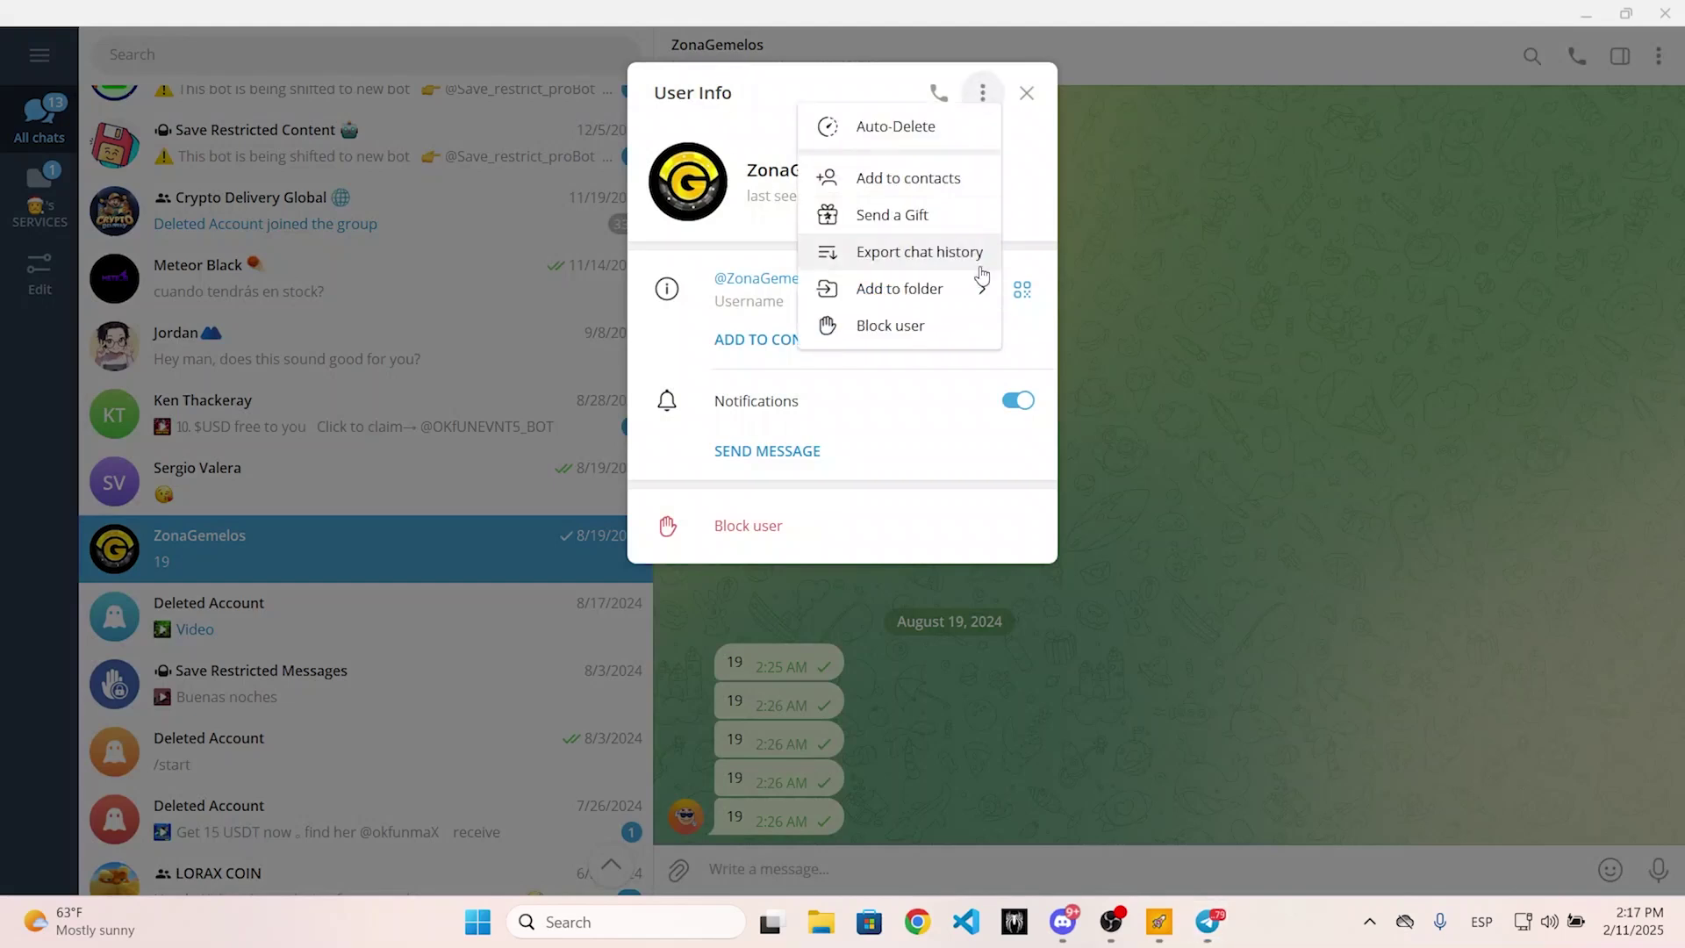
click(901, 131)
scroll(819, 540, down, 3)
scroll(762, 569, down, 1)
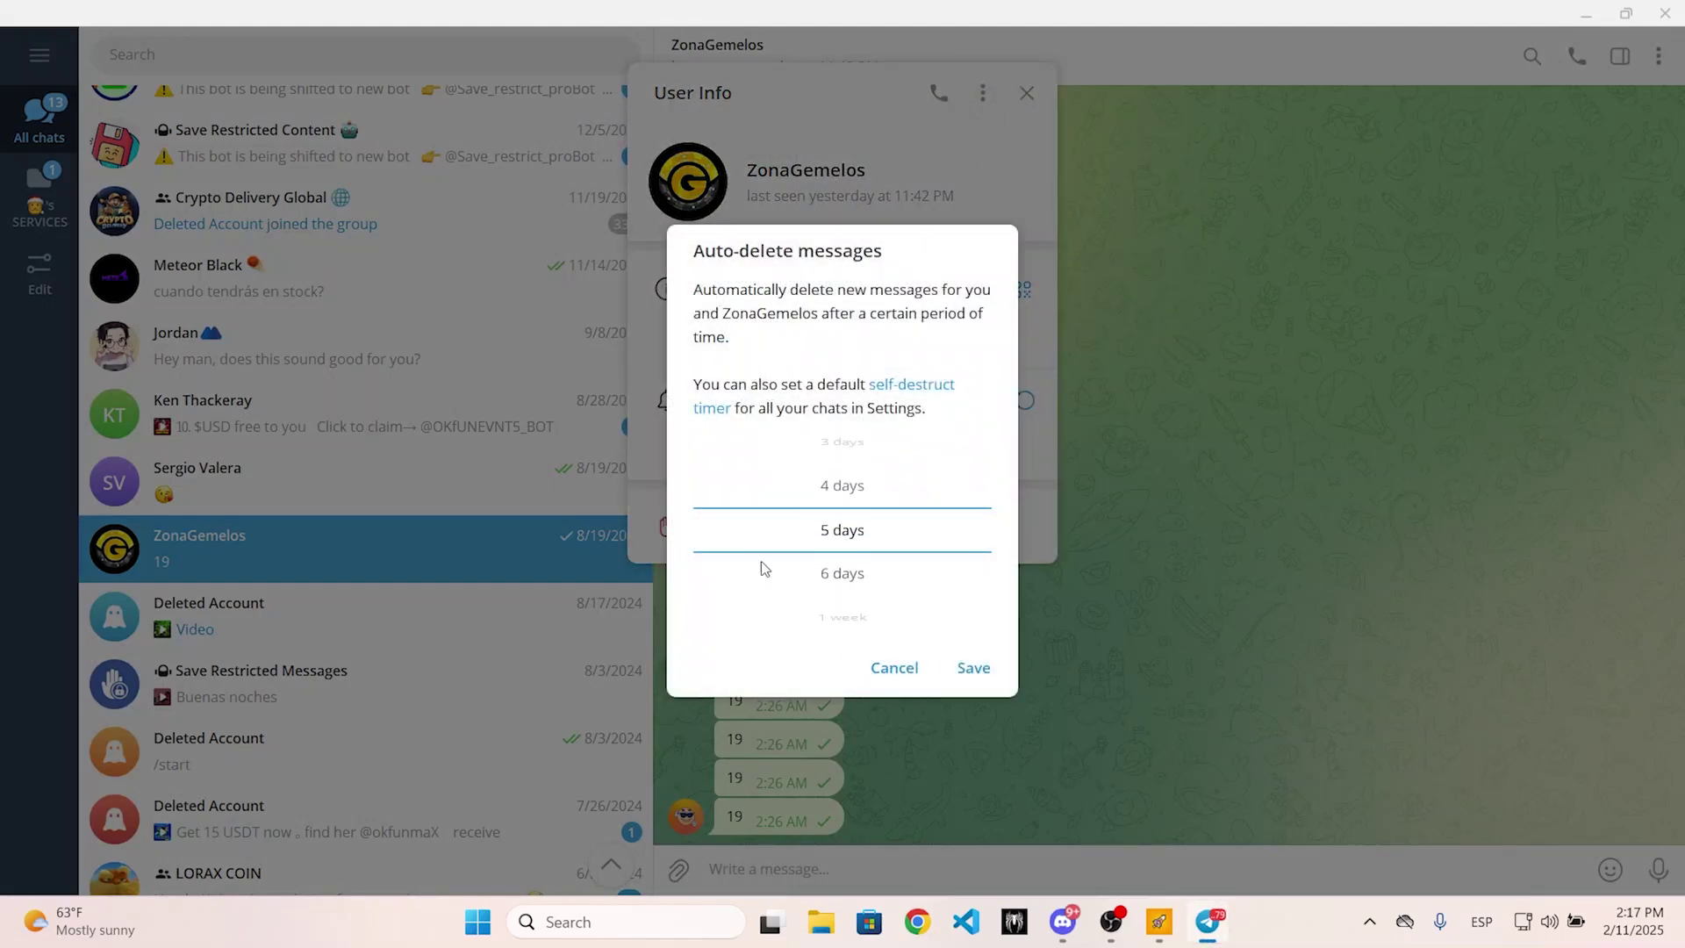
scroll(828, 594, down, 2)
click(895, 668)
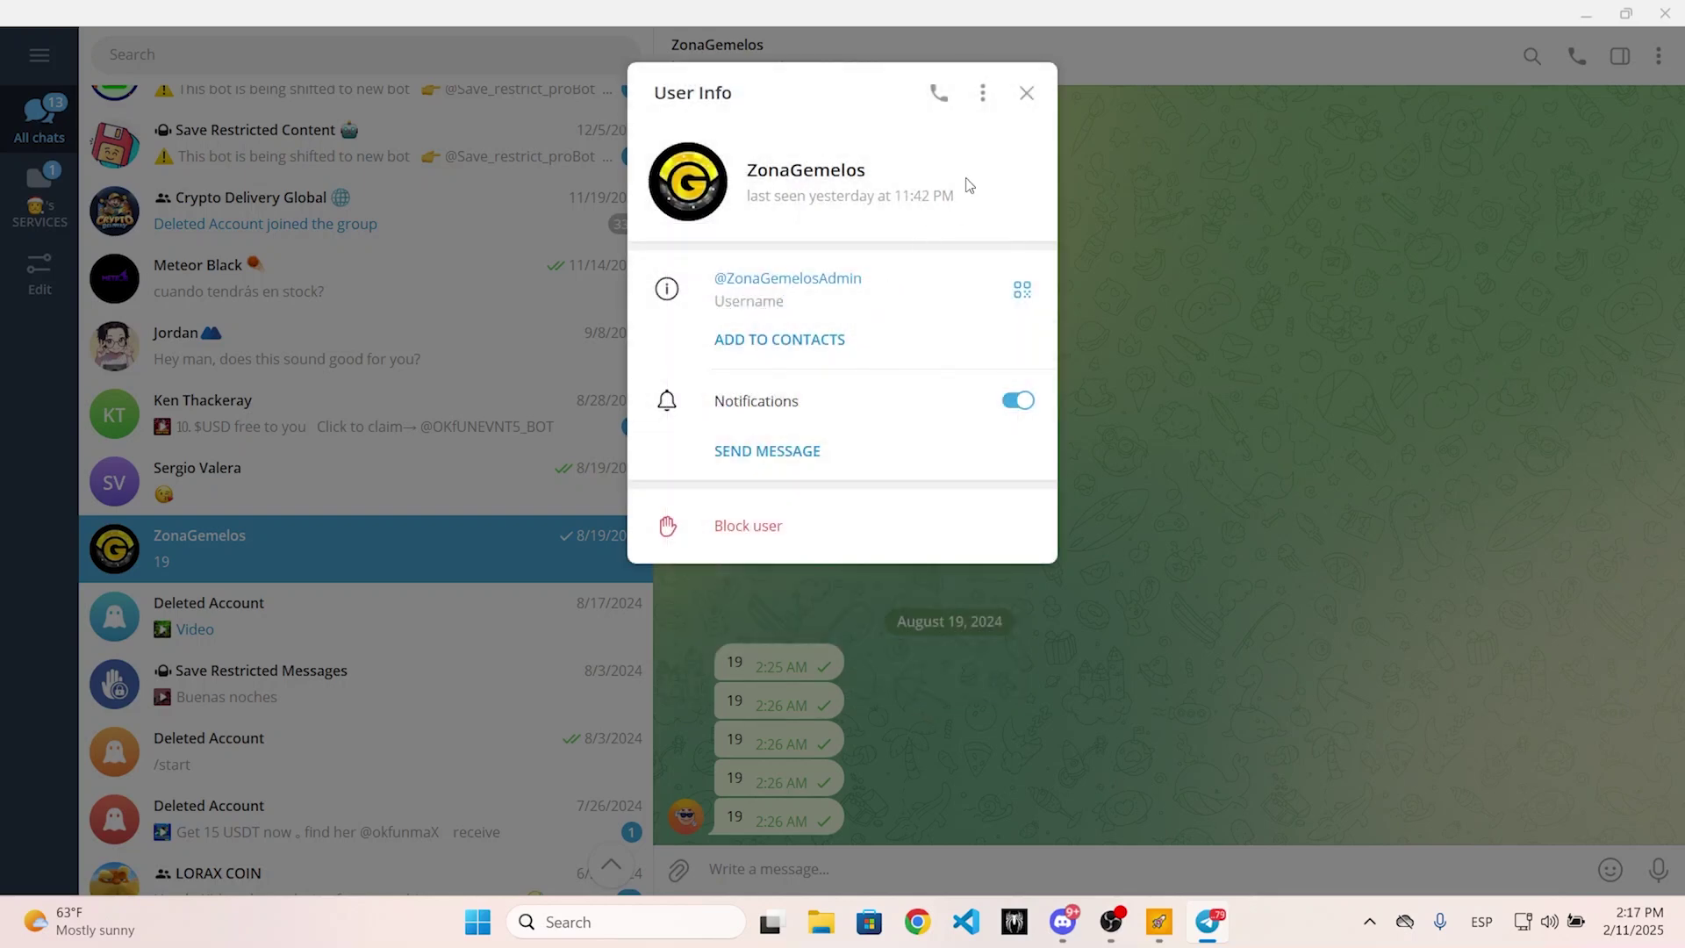
click(1028, 93)
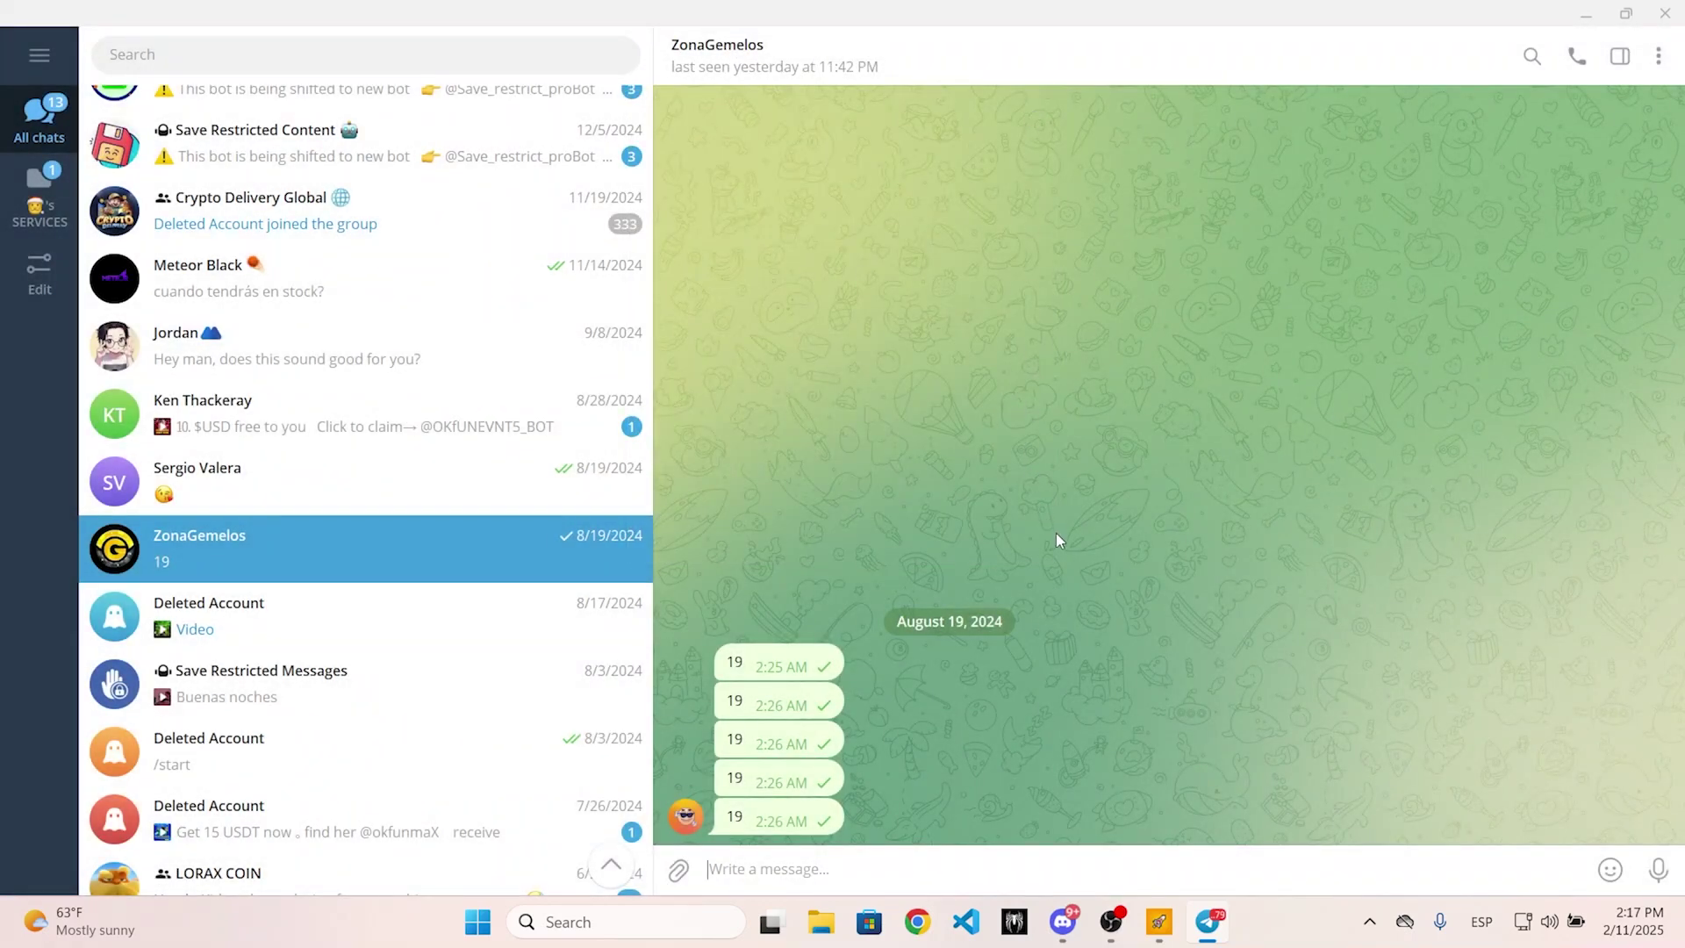